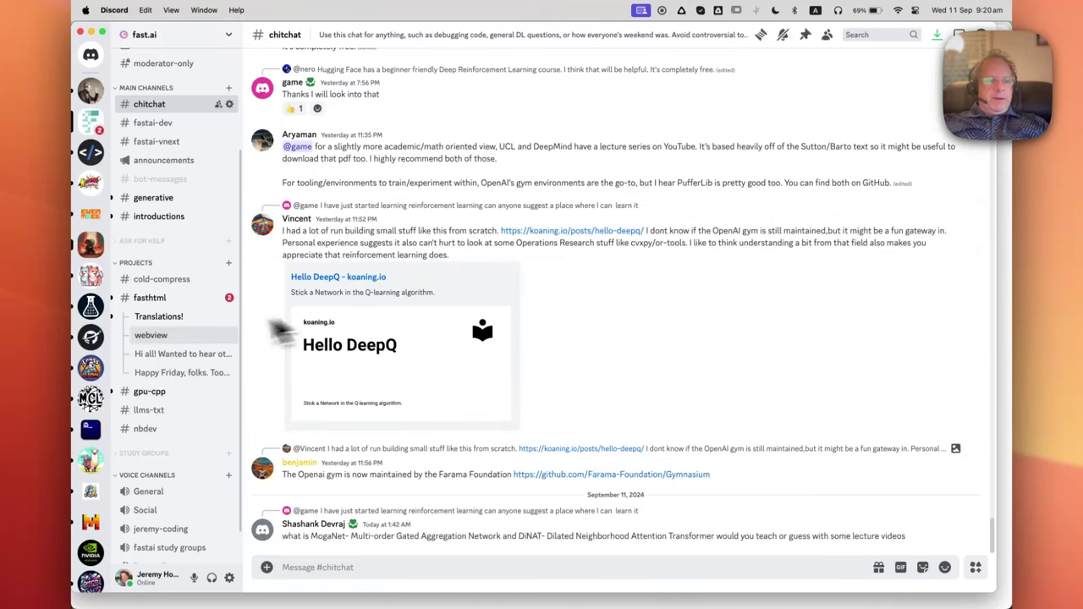
- Look through the full list of joined servers and return to the start of the list
{"action": "scroll", "coordinate": [90, 381], "scroll_direction": "down", "scroll_amount": 15}
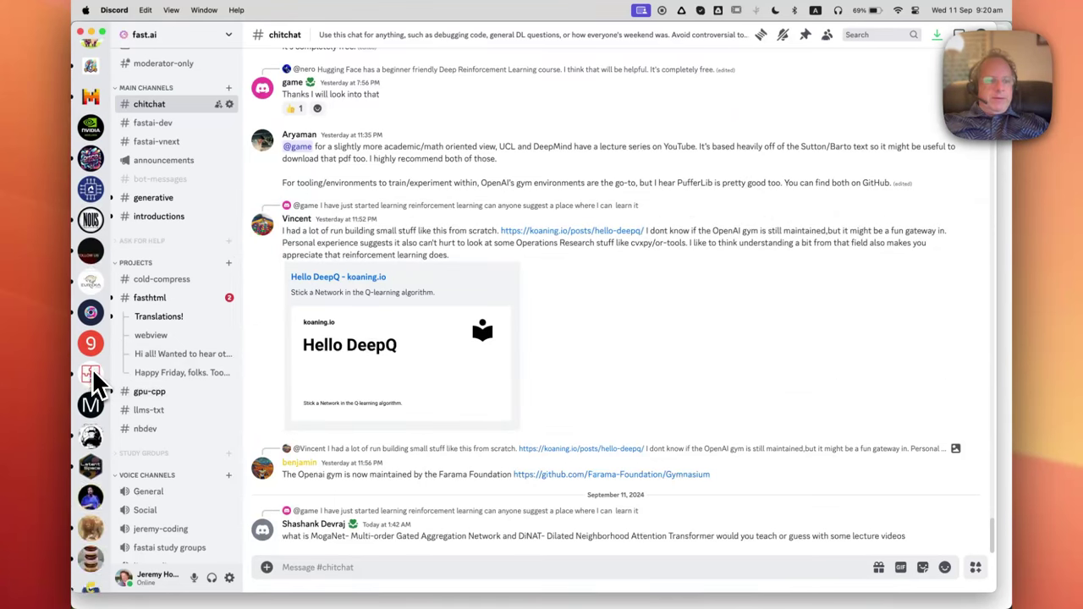
{"action": "scroll", "coordinate": [94, 383], "scroll_direction": "up", "scroll_amount": 15}
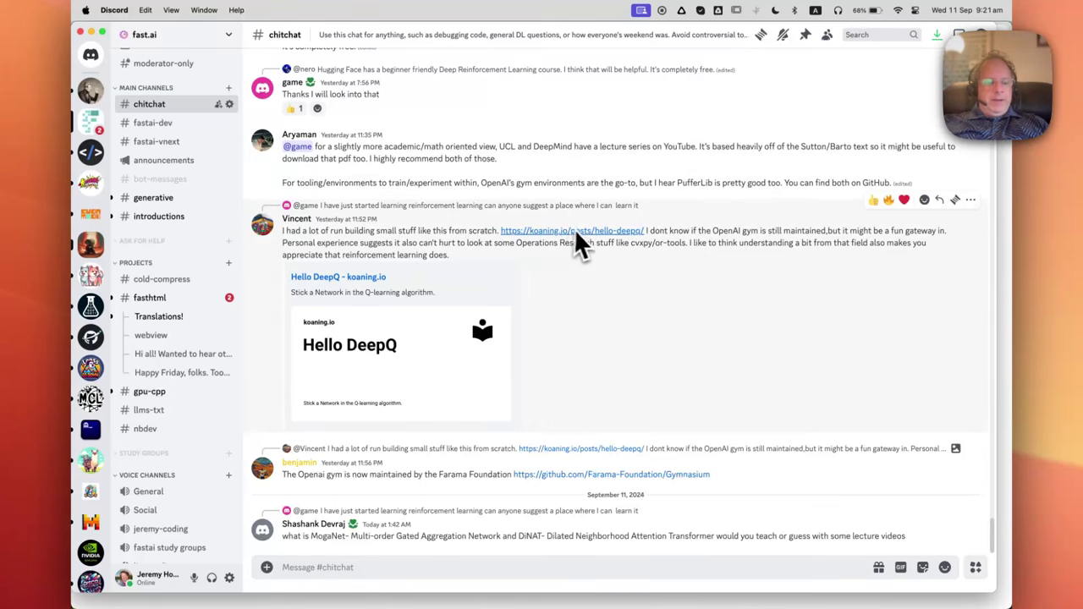
- Advance through the fast.ai server's unread channels from chitchat to generative, introductions and fasthtml
{"action": "key", "text": "shift"}
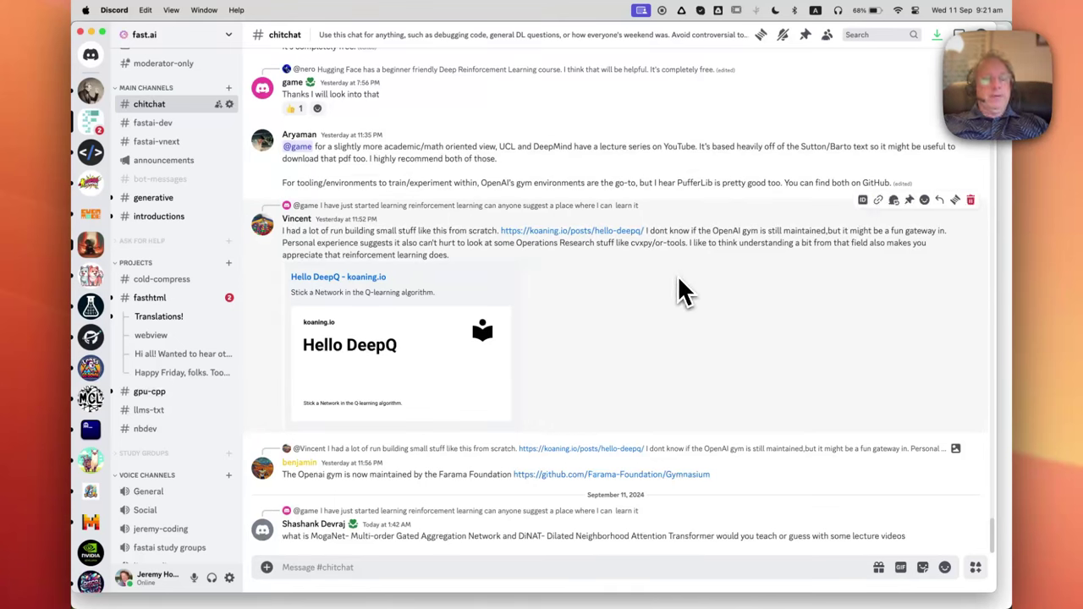
{"action": "key", "text": "alt+shift+Down"}
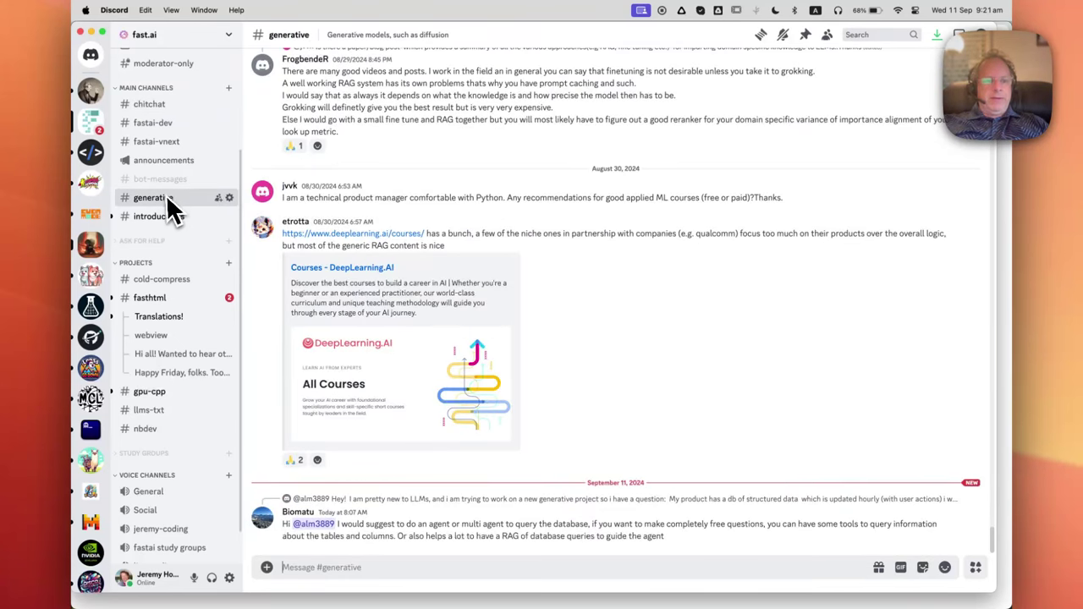
{"action": "key", "text": "shift"}
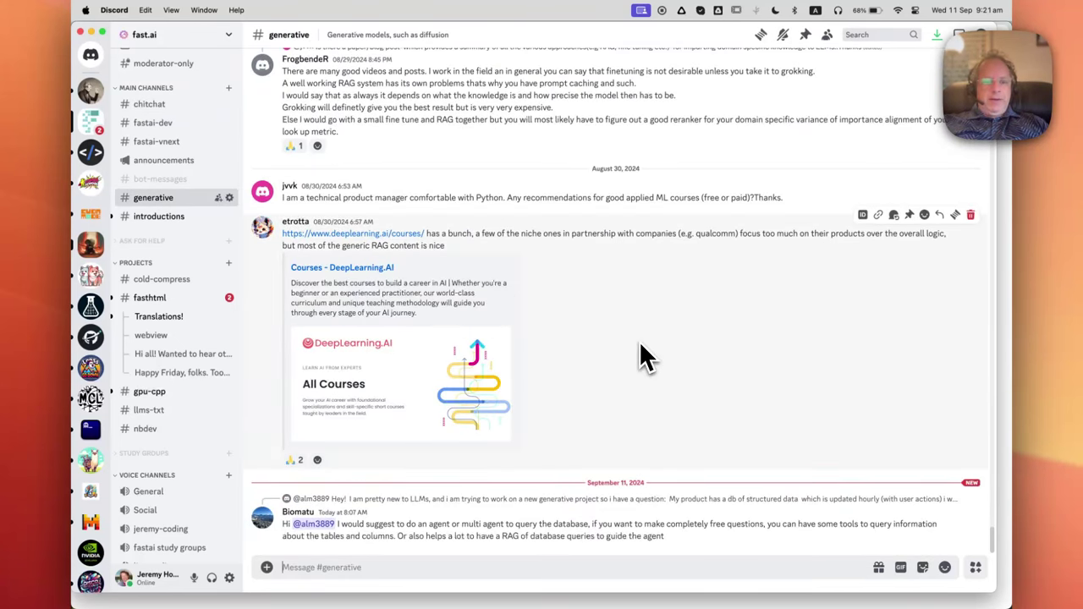
{"action": "key", "text": "alt+shift+Down"}
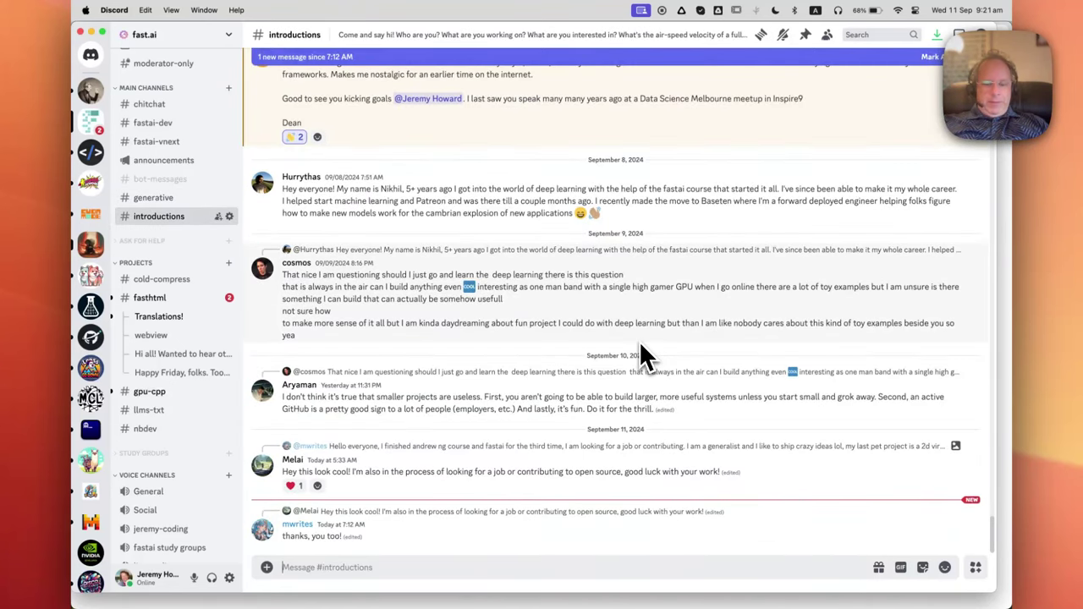
{"action": "key", "text": "alt+shift+Down"}
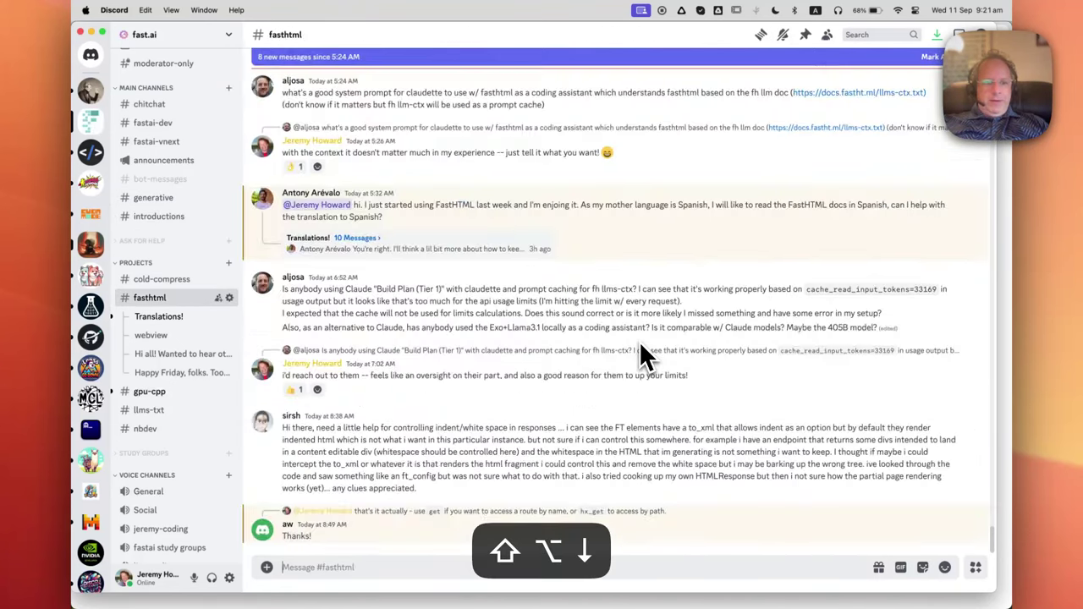
- Continue through the unread fast.ai conversations to the Translations! thread and the gpu-cpp channel
{"action": "key", "text": "shift"}
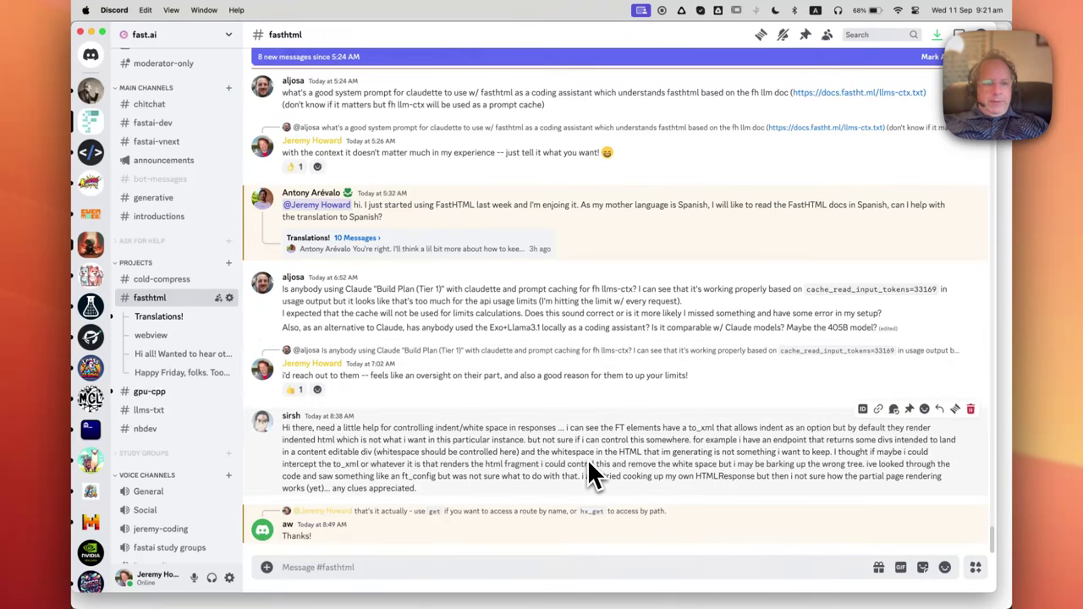
{"action": "key", "text": "alt+shift+Down"}
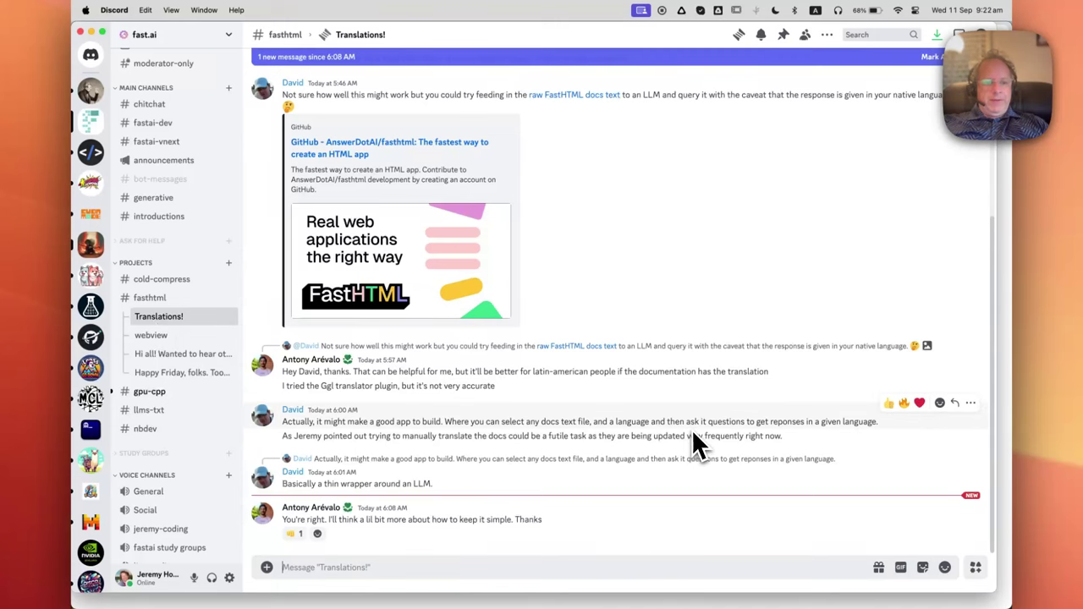
{"action": "key", "text": "shift"}
{"action": "key", "text": "shift+alt+Down"}
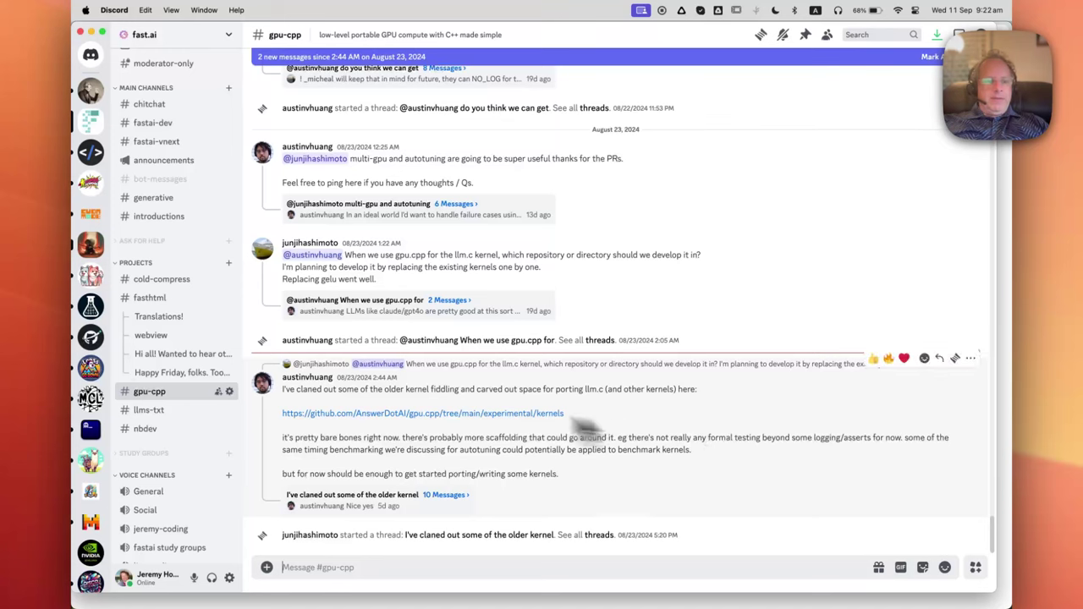
- Check the mute and notification options of the bot-messages channel, leaving them as they are
{"action": "mouse_move", "coordinate": [149, 399]}
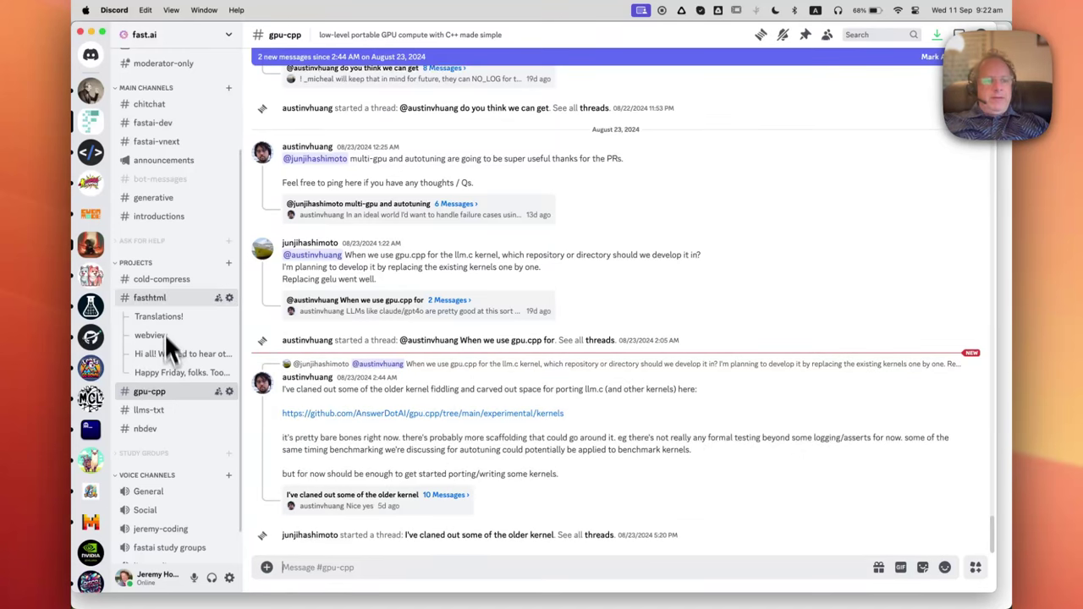
{"action": "mouse_move", "coordinate": [163, 306]}
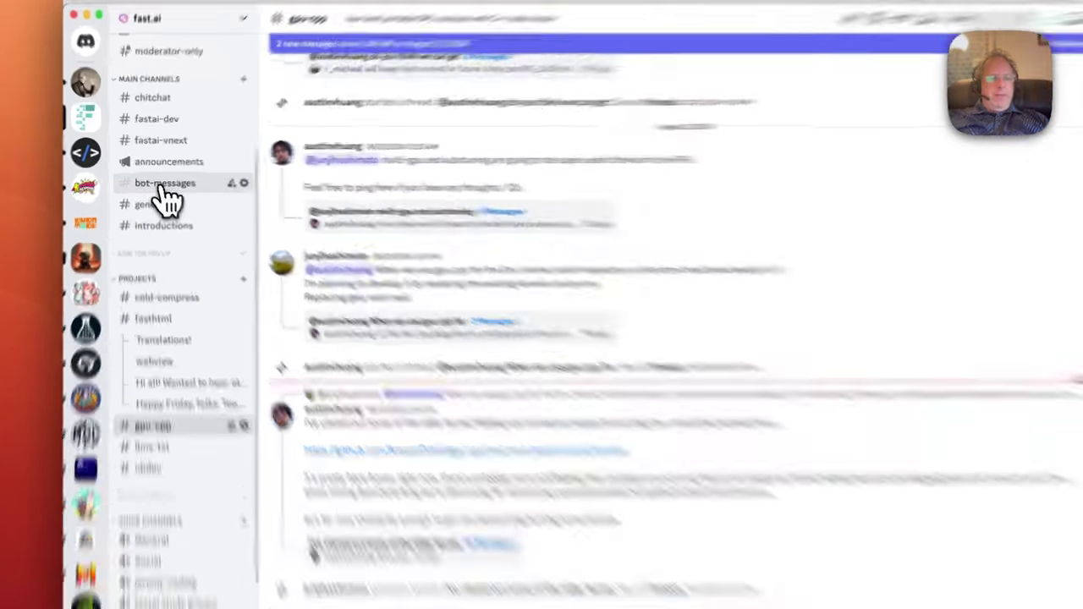
{"action": "right_click", "coordinate": [163, 186]}
{"action": "mouse_move", "coordinate": [228, 296]}
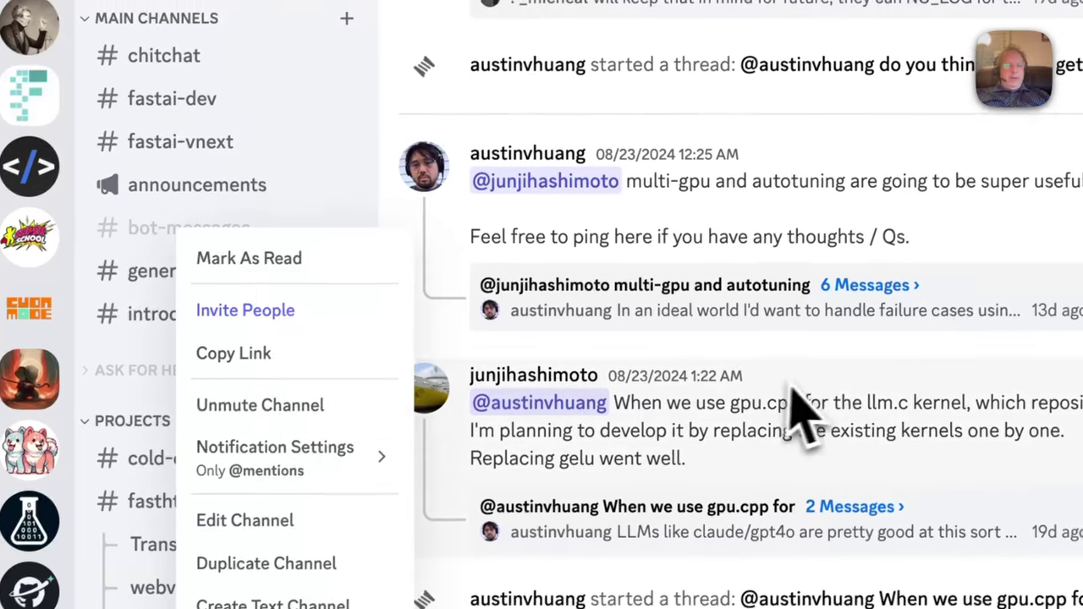
{"action": "left_click", "coordinate": [812, 404]}
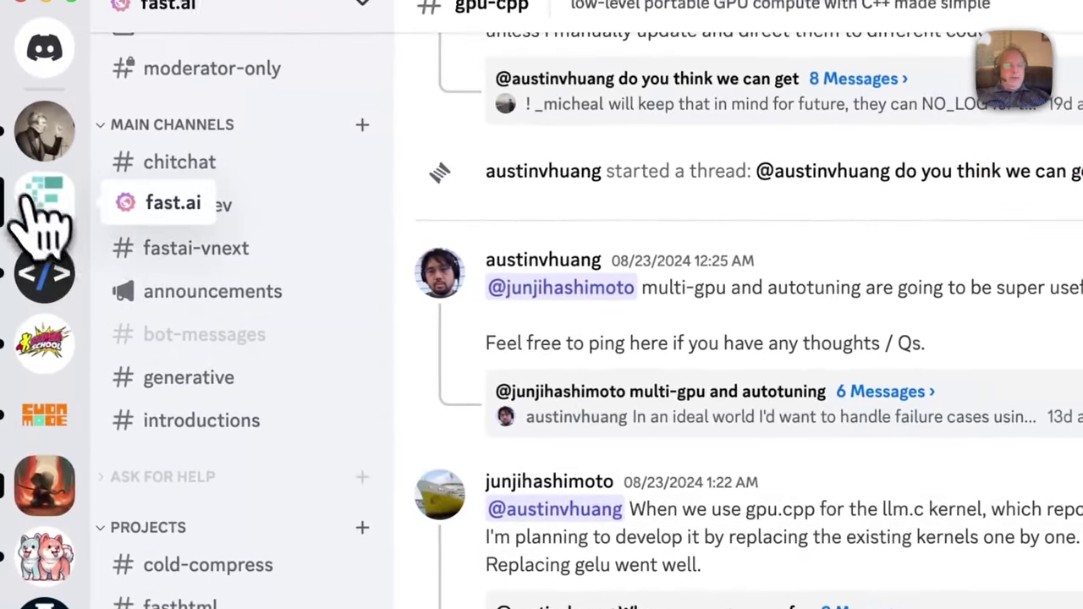
- Enable Hide Muted Channels for the fast.ai server
{"action": "right_click", "coordinate": [44, 207]}
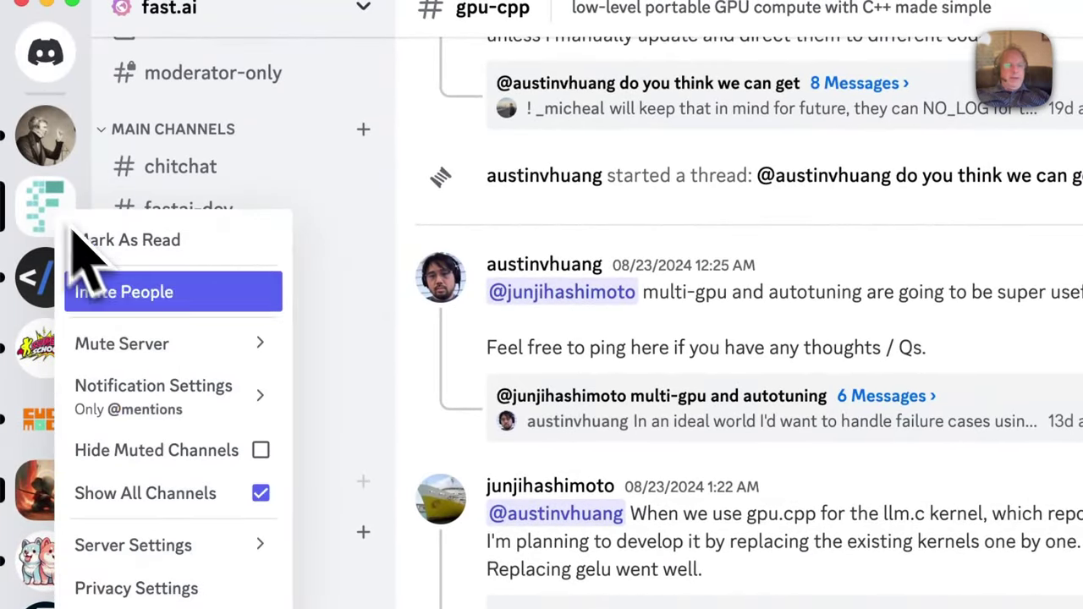
{"action": "left_click", "coordinate": [200, 452]}
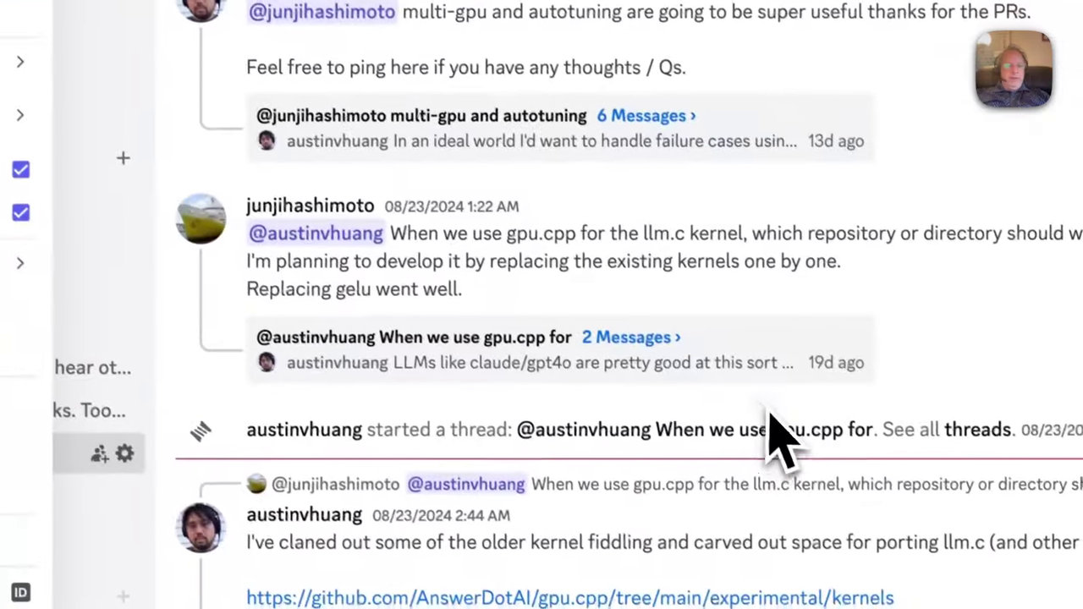
{"action": "left_click", "coordinate": [1016, 608]}
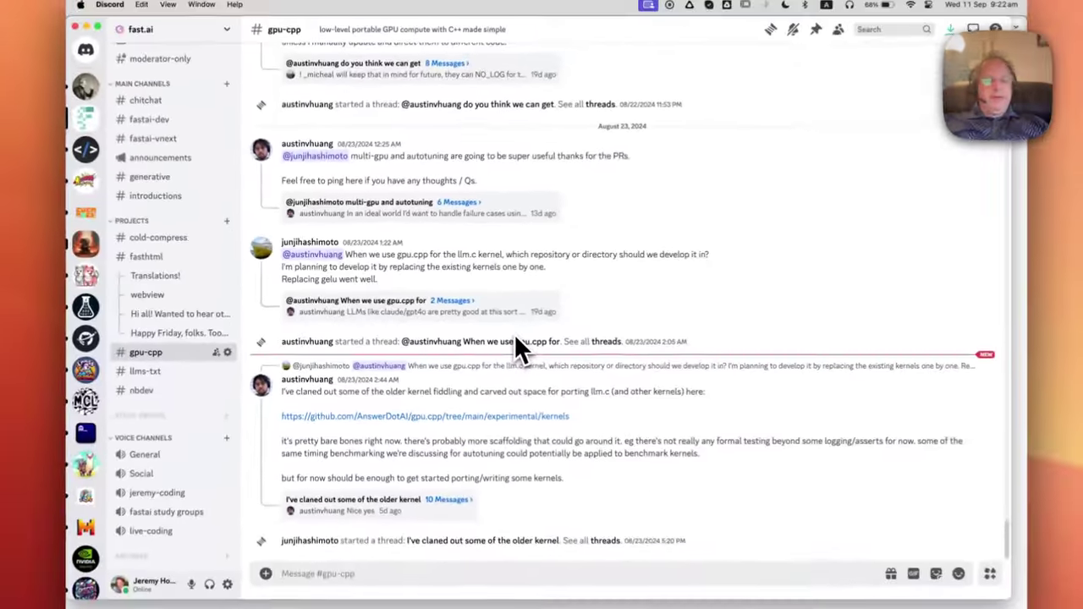
{"action": "scroll", "coordinate": [771, 406], "scroll_direction": "down", "scroll_amount": 1}
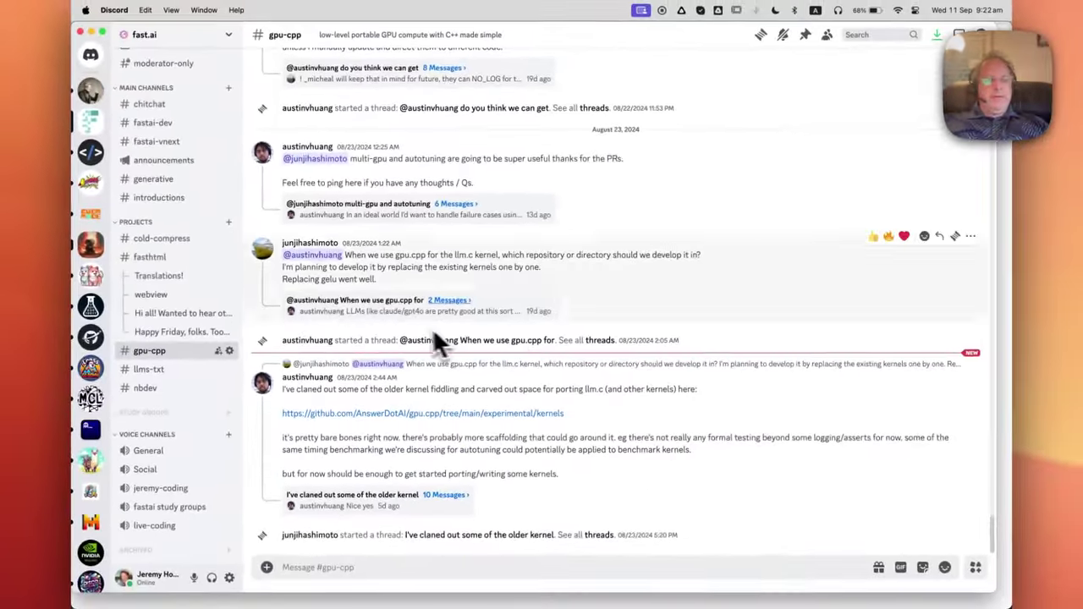
- Review the mute and notification options of the fasthtml channel without changing them
{"action": "mouse_move", "coordinate": [217, 269]}
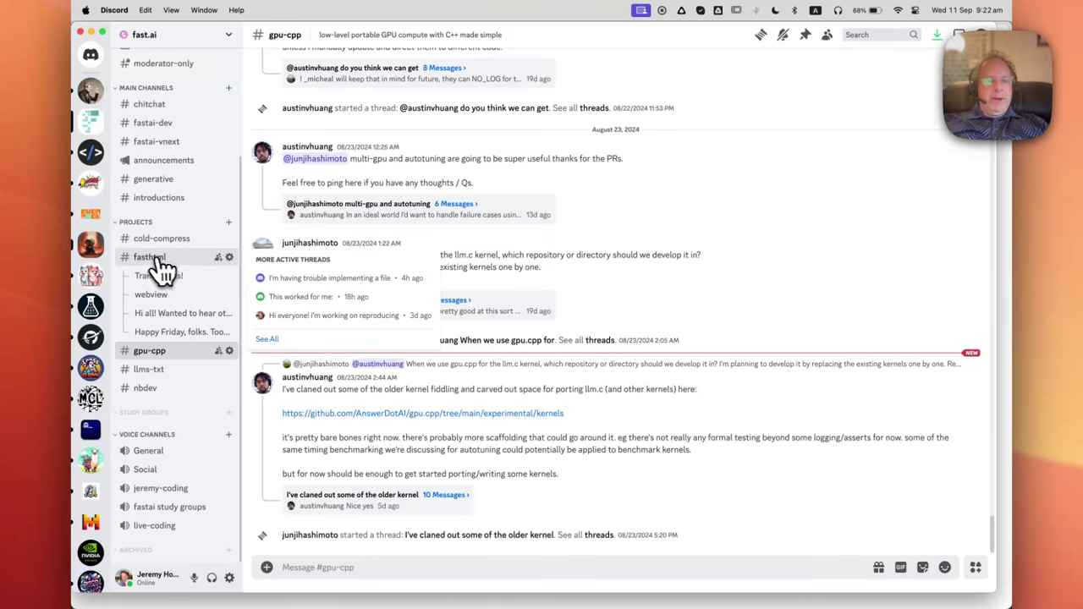
{"action": "right_click", "coordinate": [156, 259]}
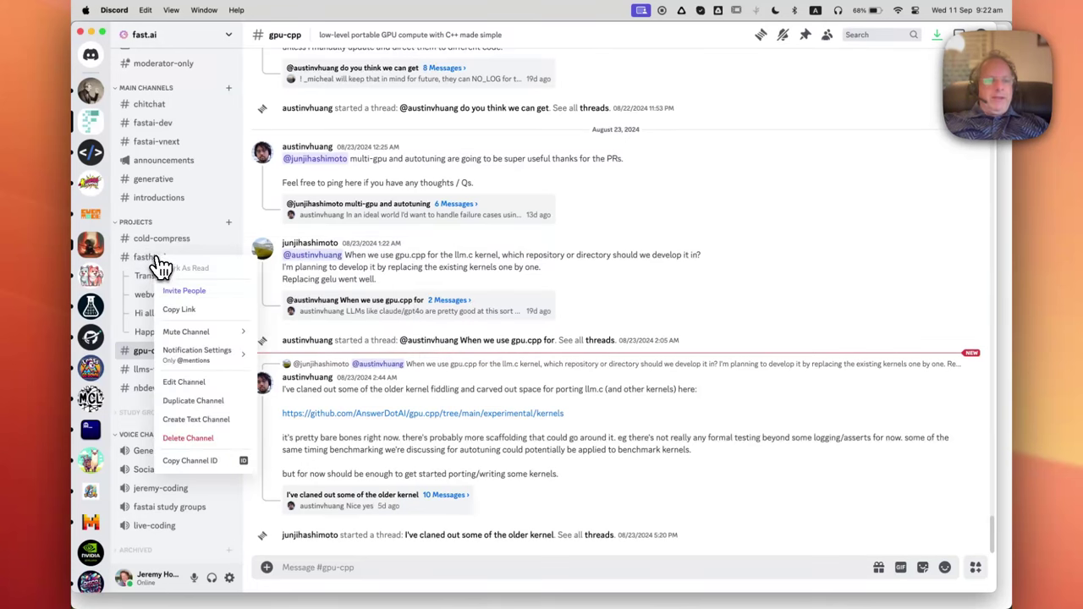
{"action": "mouse_move", "coordinate": [212, 357]}
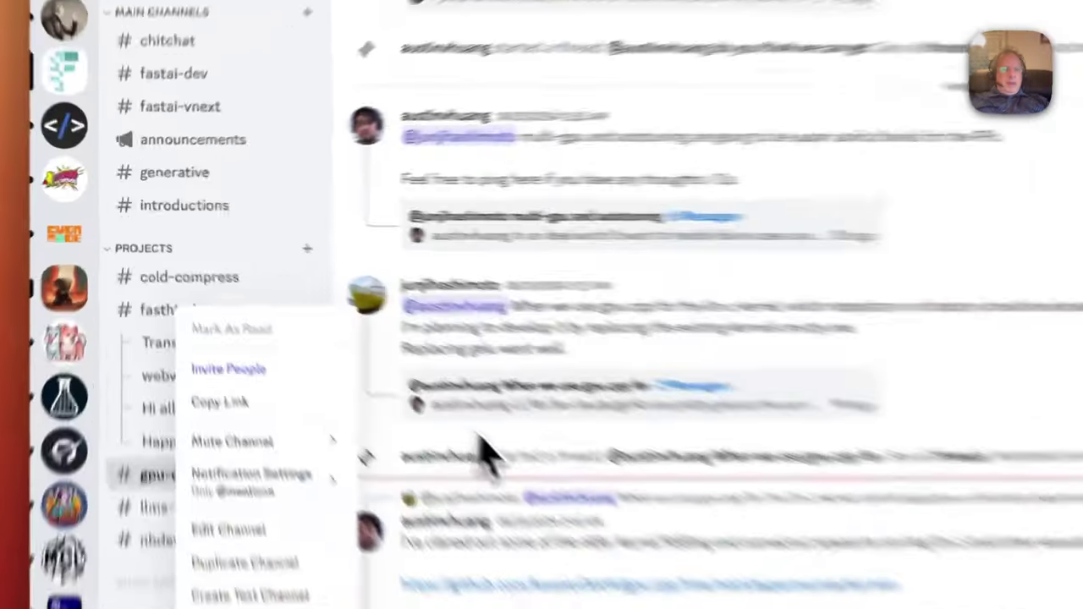
{"action": "key", "text": "Escape"}
- Review the notification and muted-channel options of the fast.ai server without changing them
{"action": "right_click", "coordinate": [37, 221]}
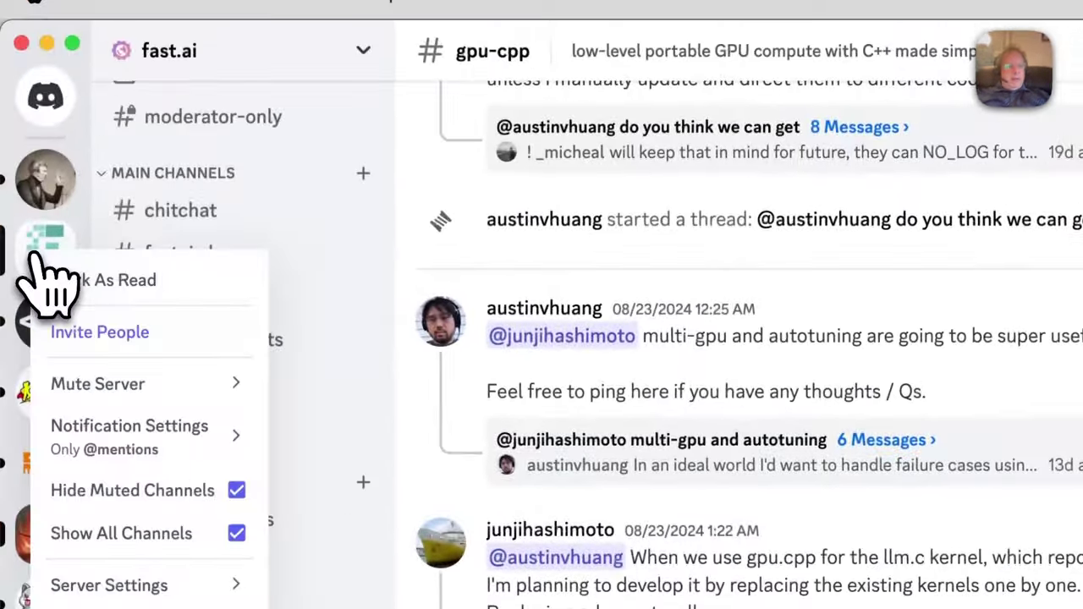
{"action": "mouse_move", "coordinate": [153, 399]}
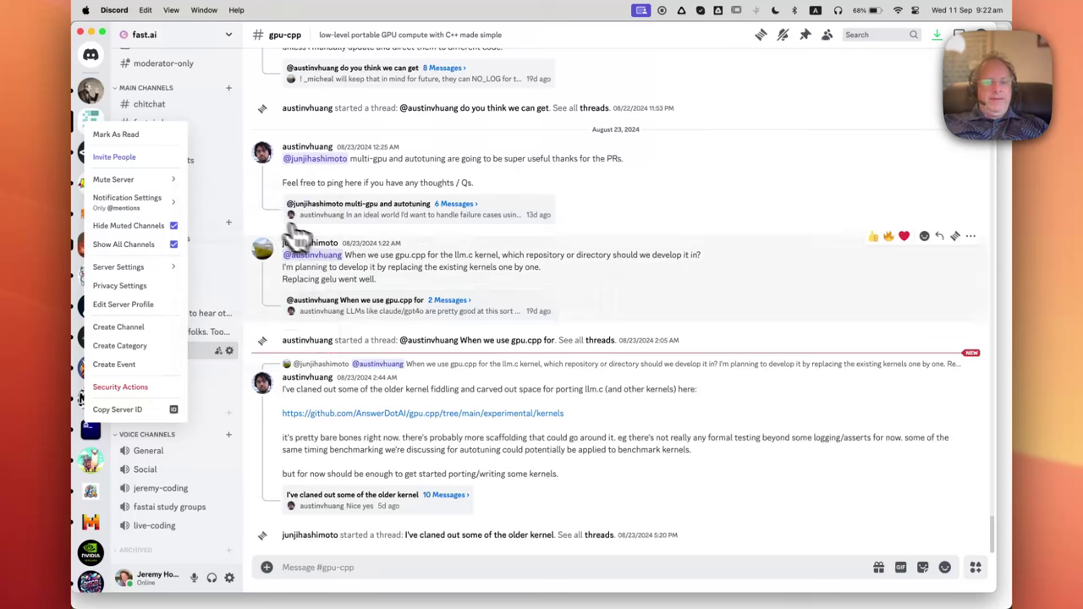
{"action": "left_click", "coordinate": [622, 450]}
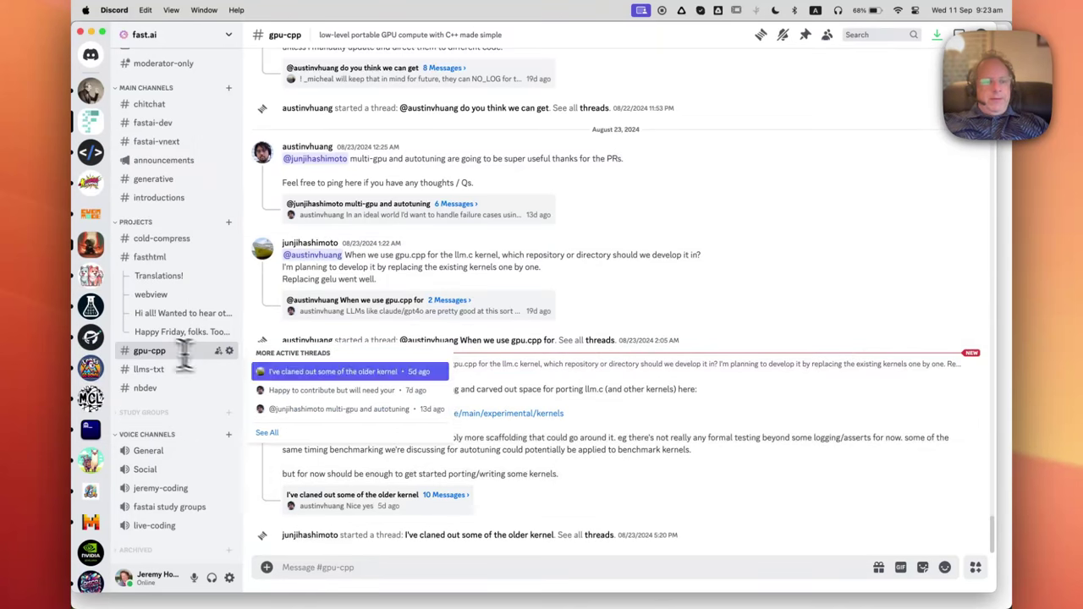
- Advance through the htmx server's unread channels htmx-general, hyperscript, showcase-projects, showcase-talks and hyperview, and on to the testing channel of the following server
{"action": "key", "text": "shift"}
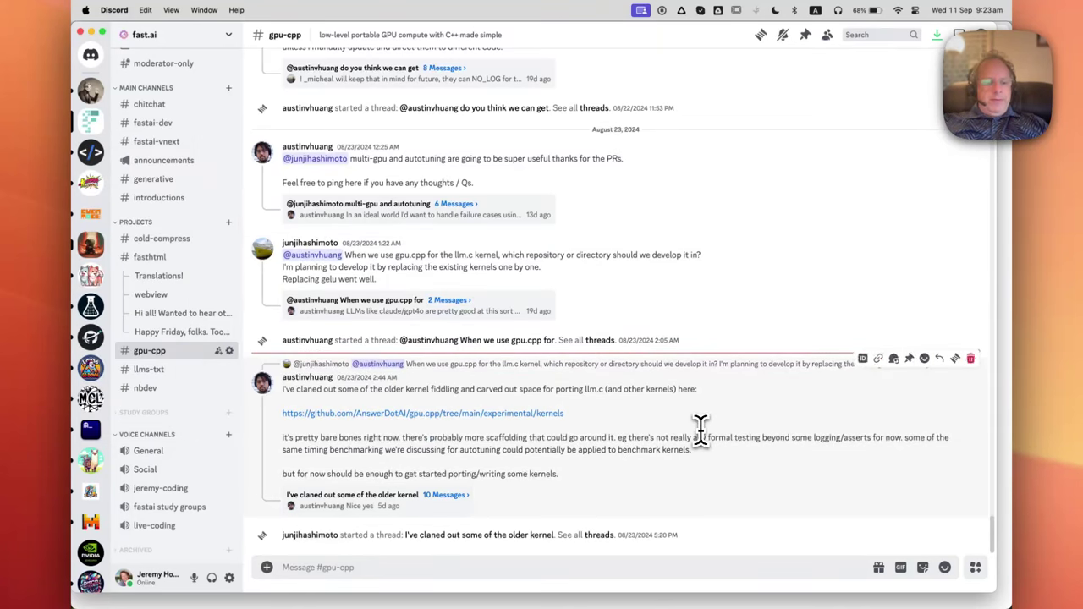
{"action": "key", "text": "shift+alt+Down"}
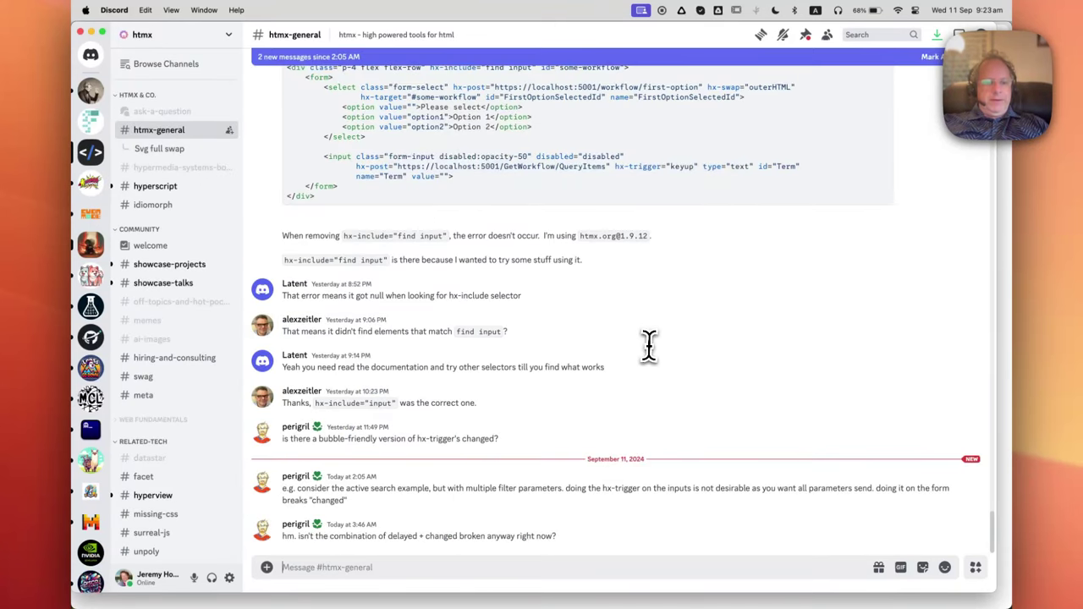
{"action": "key", "text": "shift+alt+Down"}
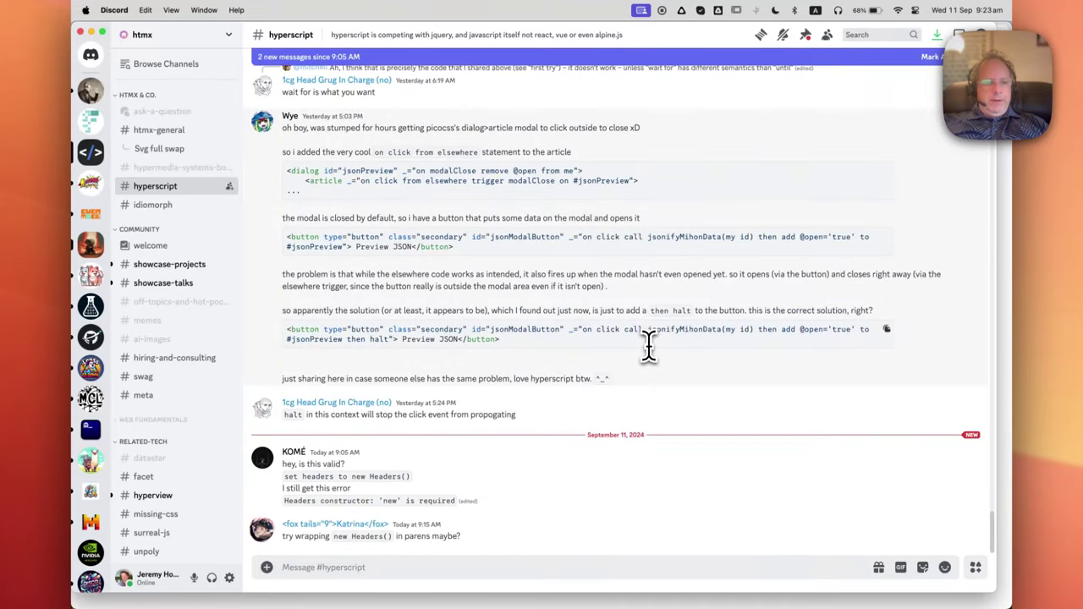
{"action": "key", "text": "shift+alt+Down"}
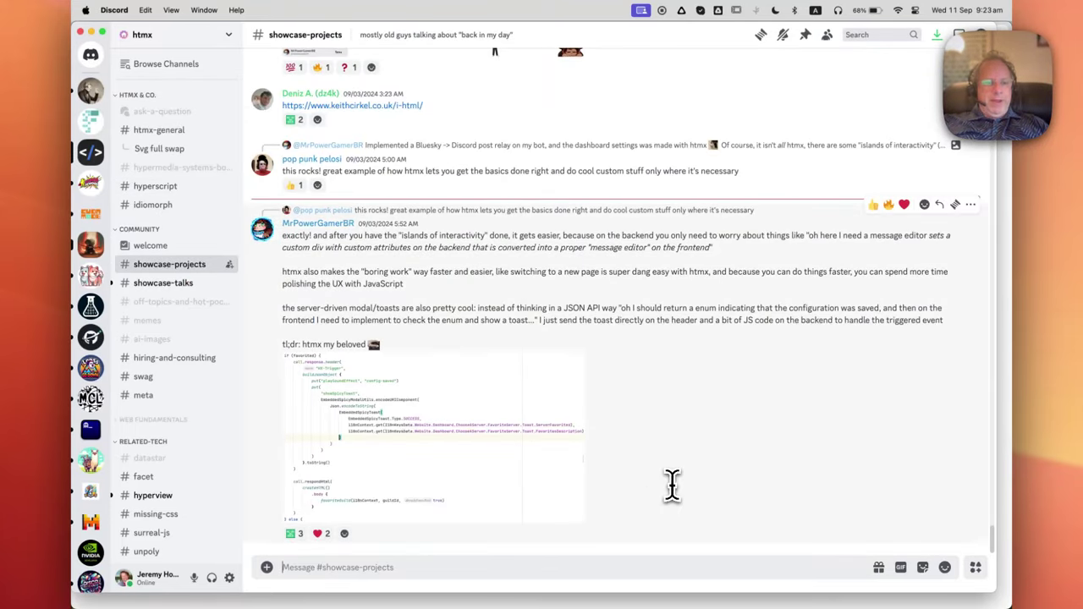
{"action": "key", "text": "shift+alt+Down"}
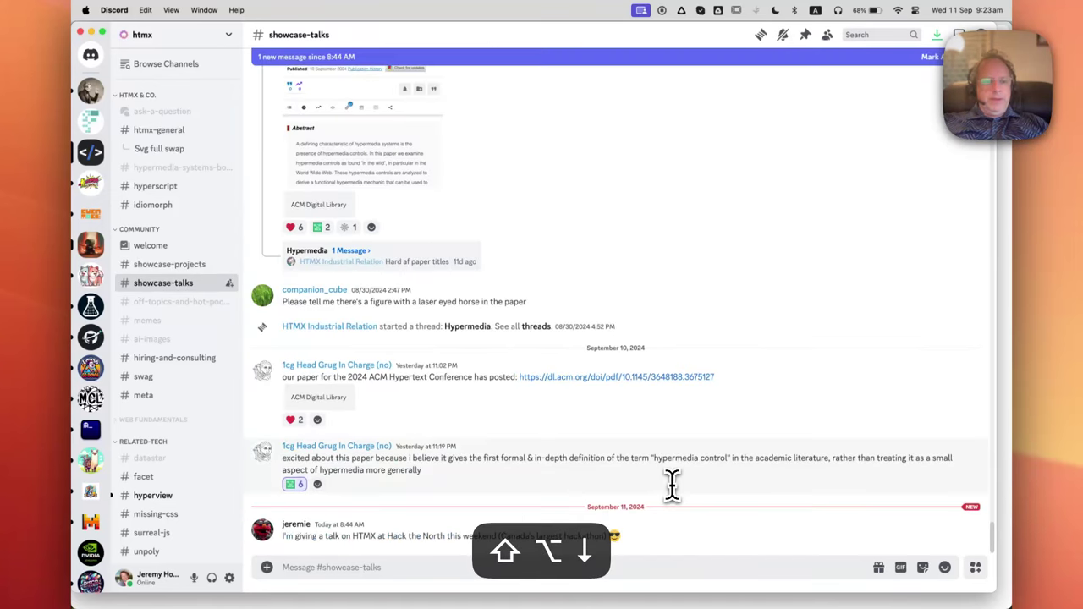
{"action": "key", "text": "shift+alt+Down"}
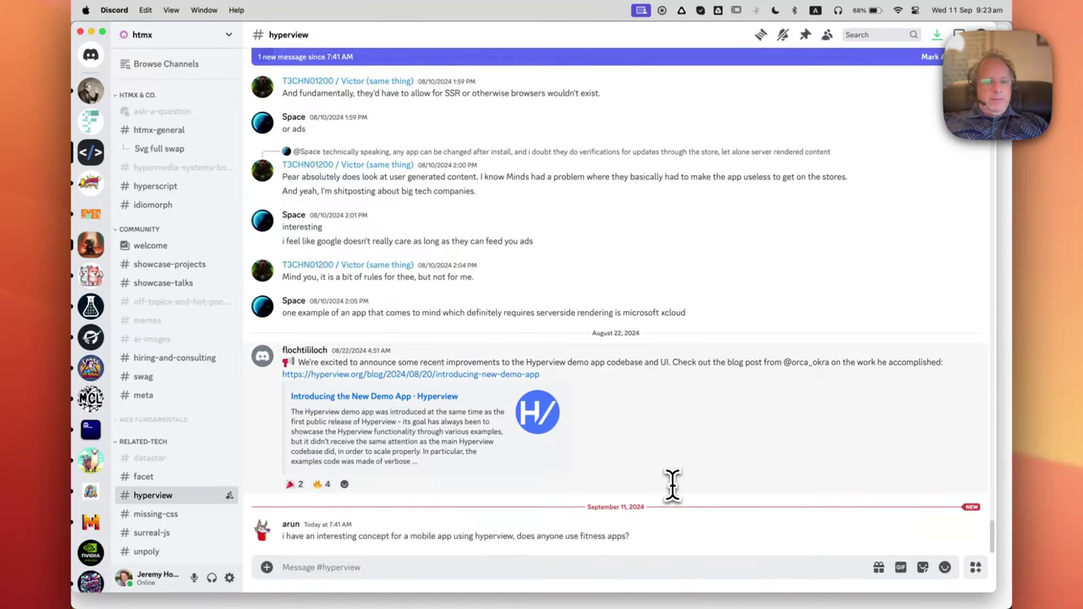
{"action": "key", "text": "shift+alt+Down"}
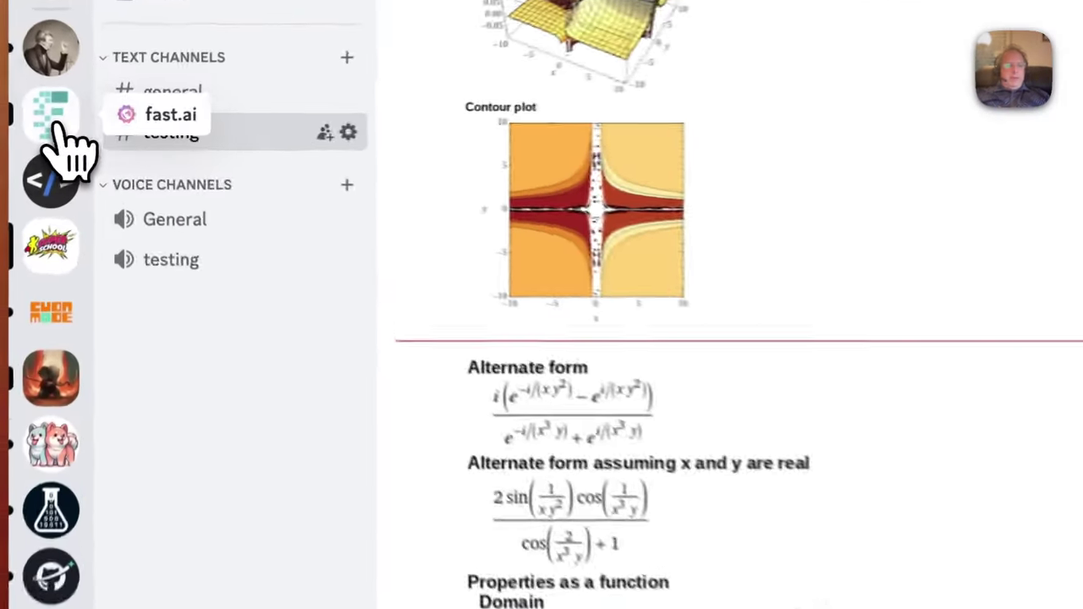
- Return to the fast.ai server and recheck the mute and notification options of the fasthtml channel
{"action": "left_click", "coordinate": [58, 127]}
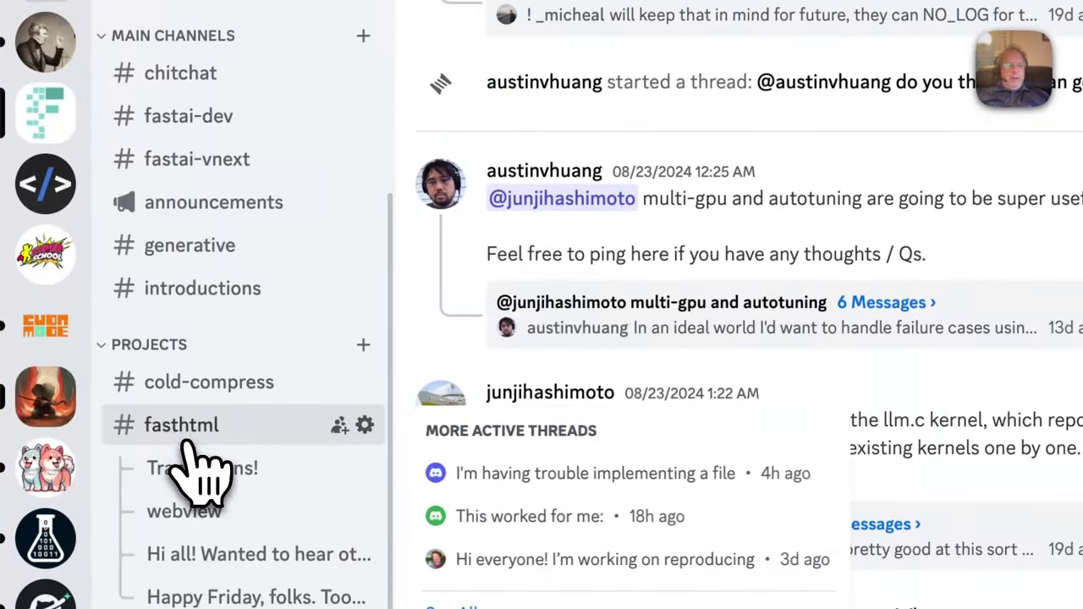
{"action": "right_click", "coordinate": [190, 443]}
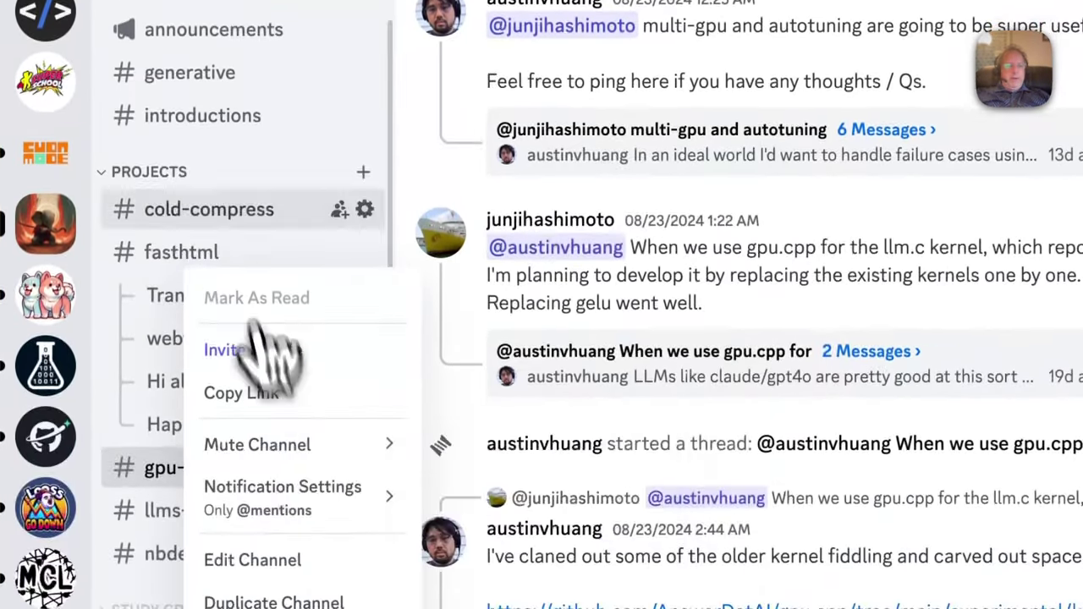
{"action": "right_click", "coordinate": [189, 179]}
{"action": "left_click", "coordinate": [996, 549]}
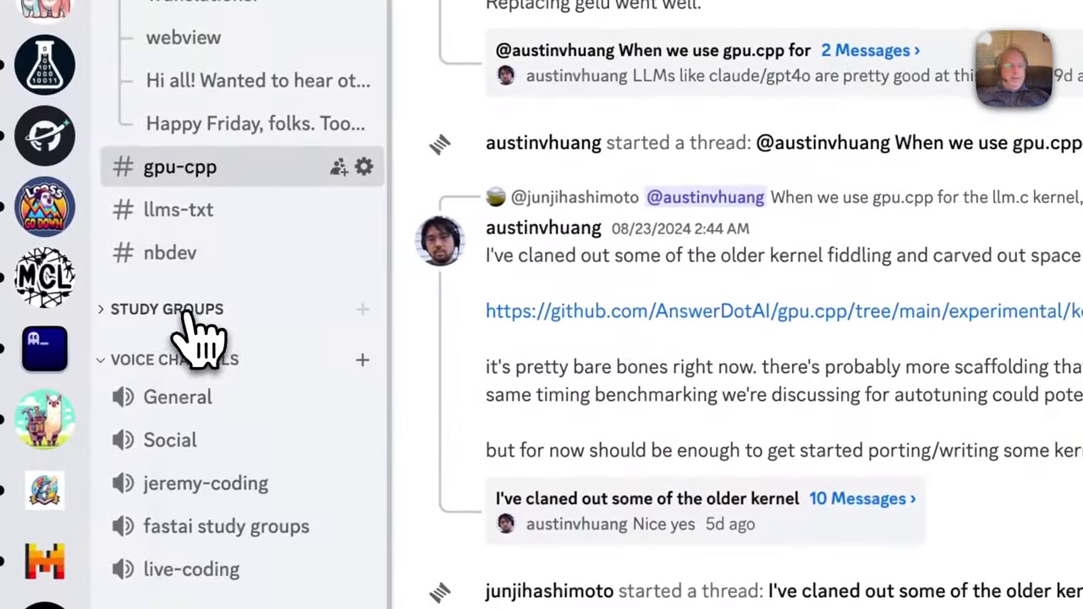
{"action": "right_click", "coordinate": [43, 415]}
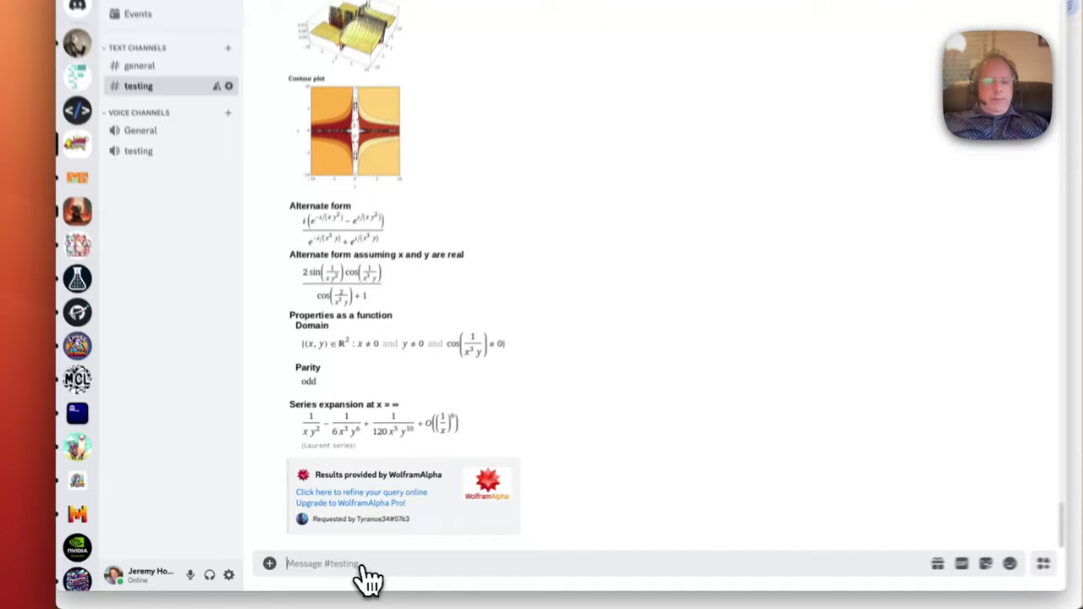
- Post "here's my message" in the testing channel, followed by a blank line and a Python-highlighted code block containing a=1
{"action": "type", "text": "here's m"}
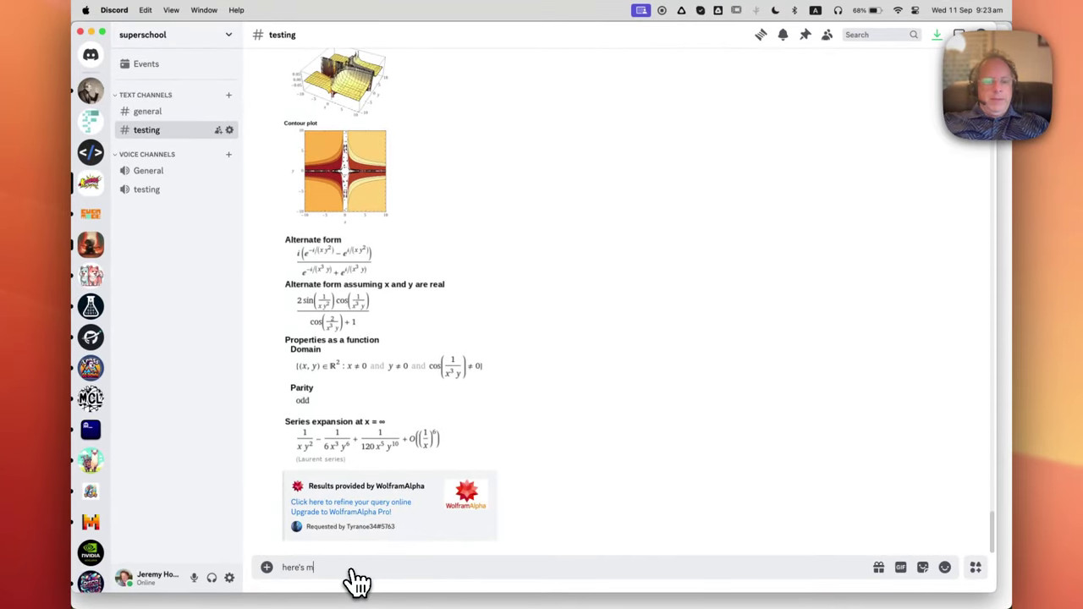
{"action": "type", "text": "y message"}
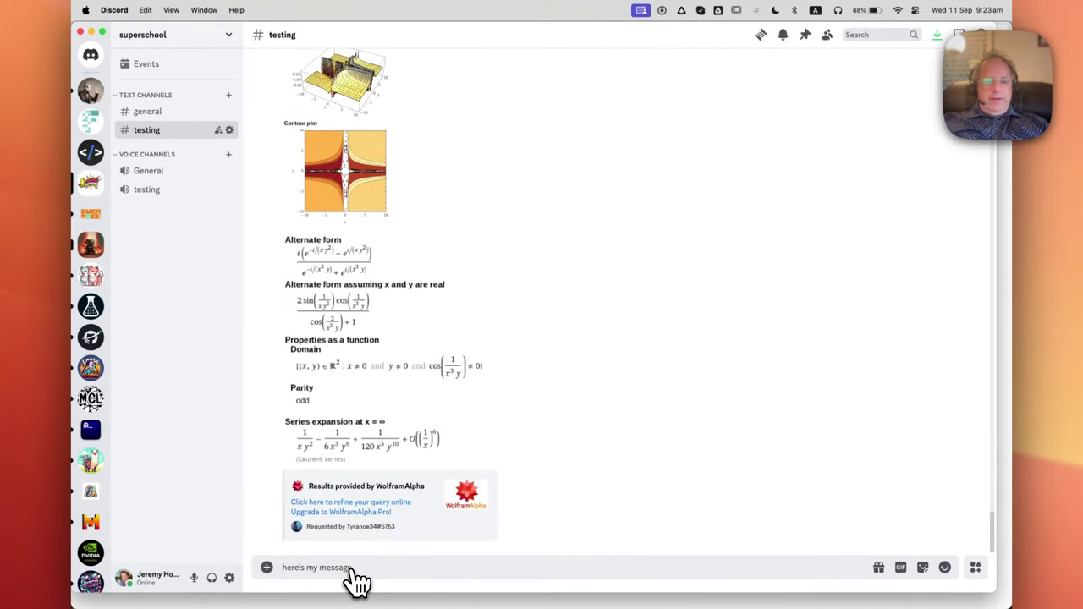
{"action": "key", "text": "shift+Return"}
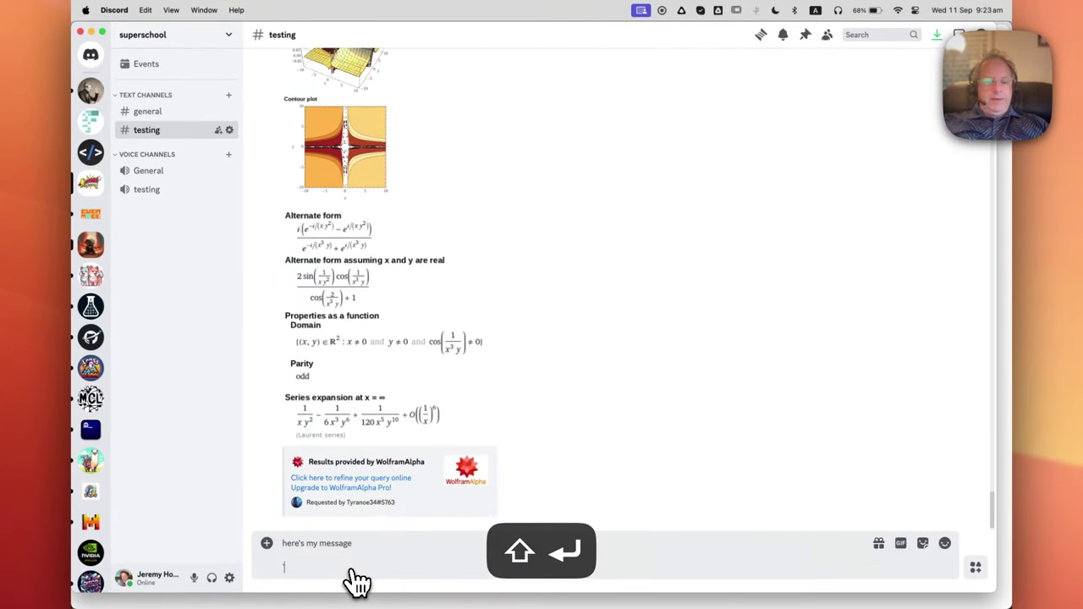
{"action": "type", "text": "```python"}
{"action": "key", "text": "shift+Return"}
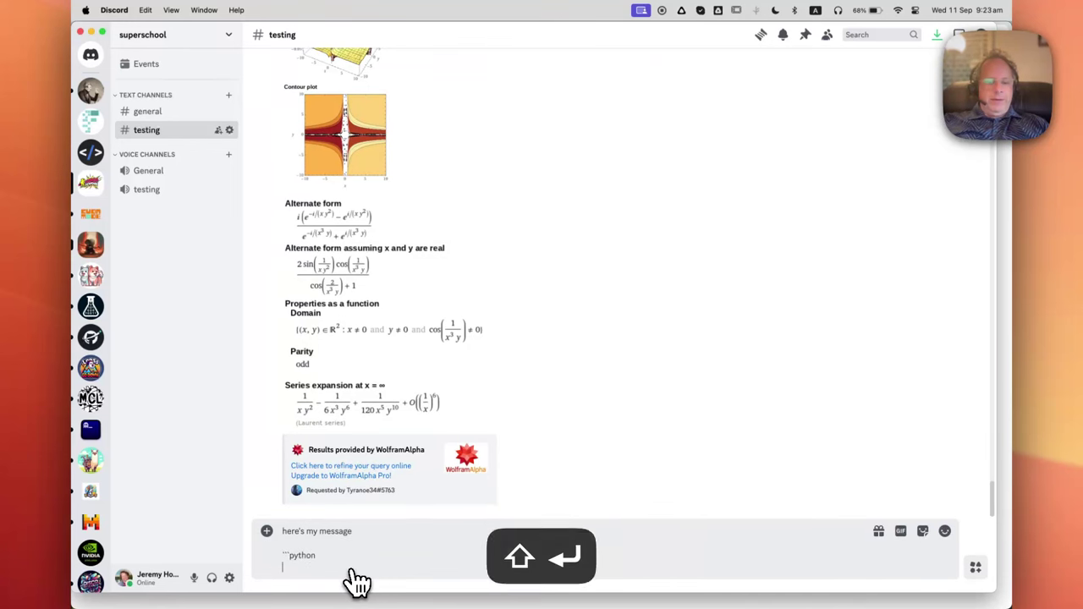
{"action": "type", "text": "a="}
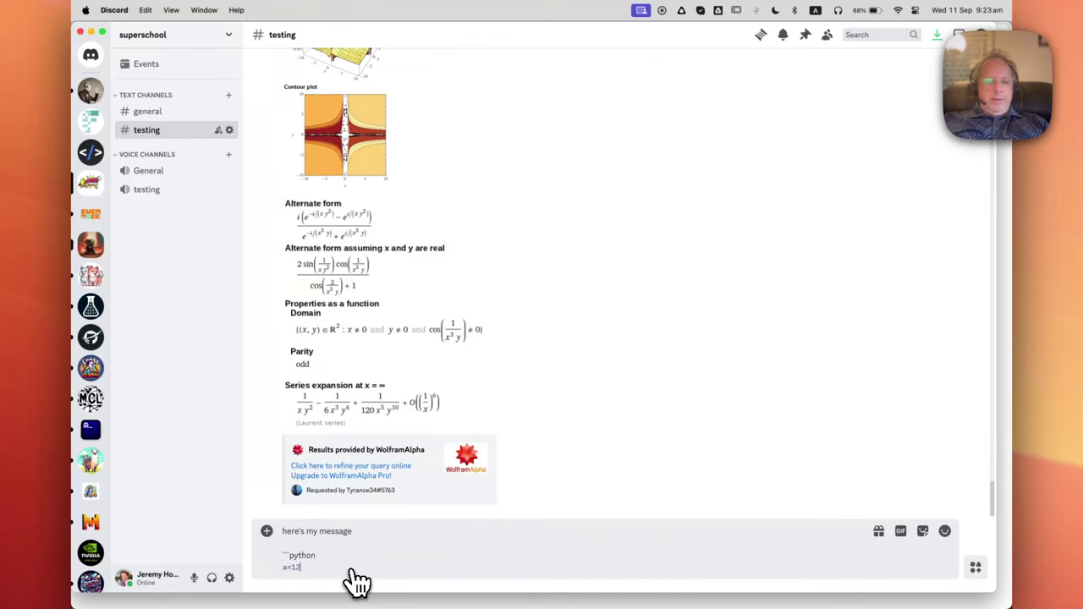
{"action": "type", "text": "12"}
{"action": "key", "text": "BackSpace"}
{"action": "key", "text": "shift+Return"}
{"action": "type", "text": "``"}
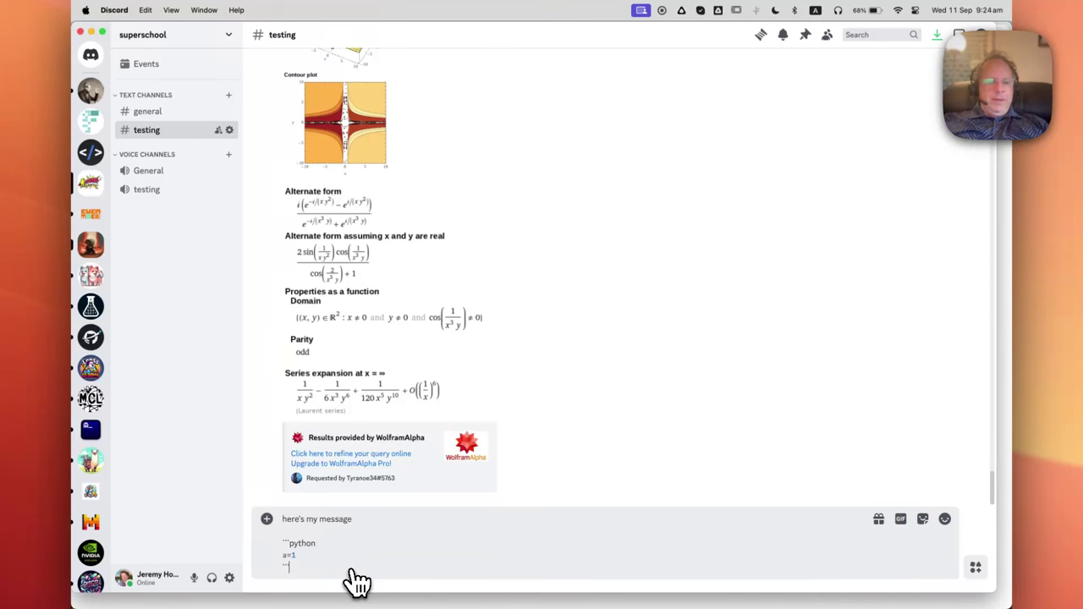
{"action": "key", "text": "Return"}
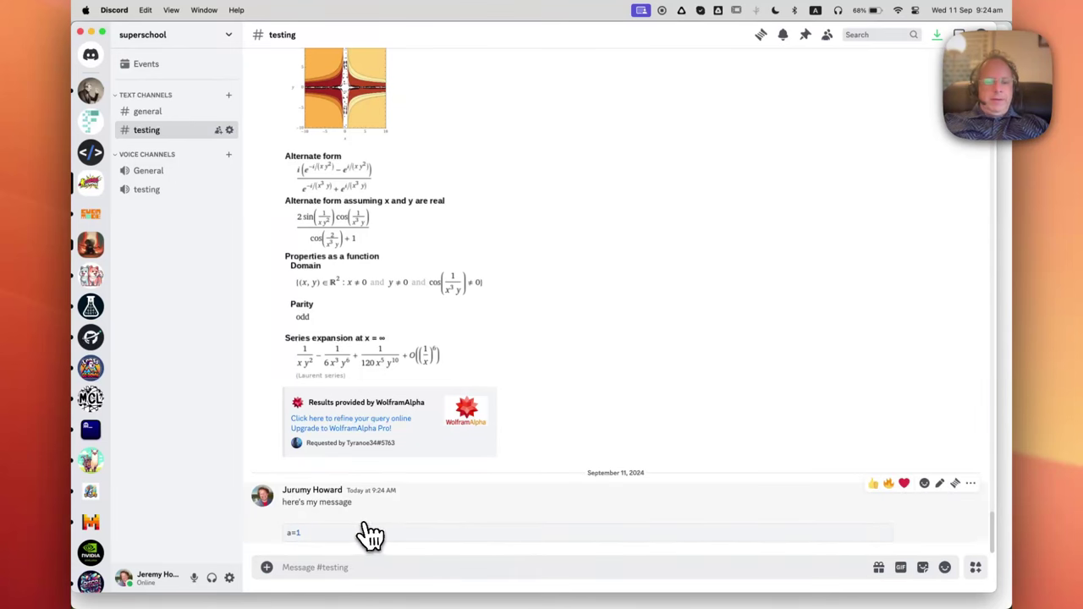
- Post a second message reading "testing" in the testing channel
{"action": "type", "text": "testing"}
{"action": "key", "text": "Return"}
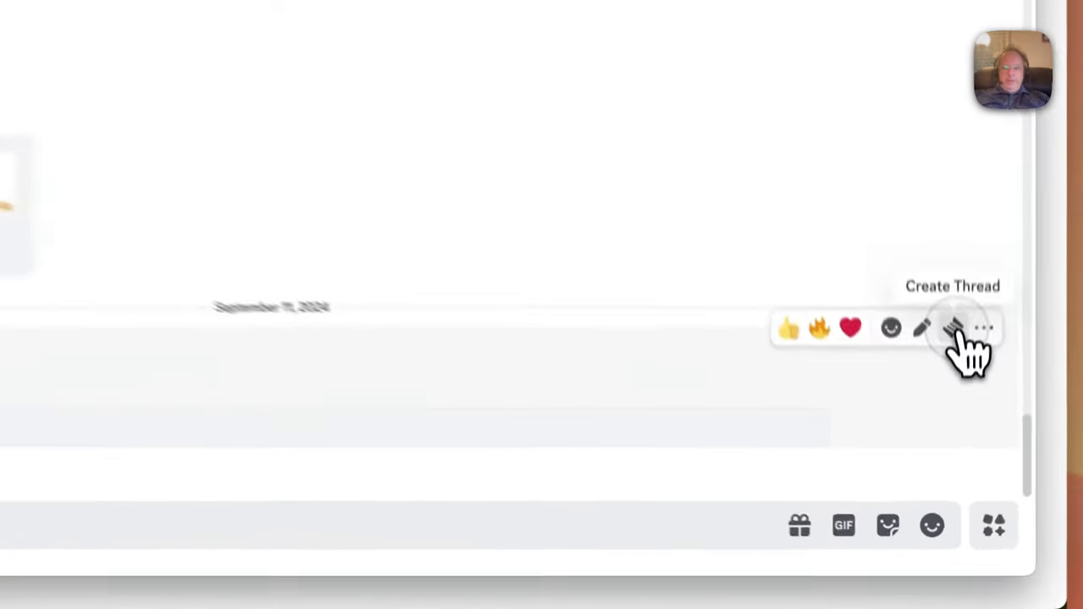
- Create a thread named "talking about python" from the code message with "just a test" as its first post, and close the thread view
{"action": "left_click", "coordinate": [955, 469]}
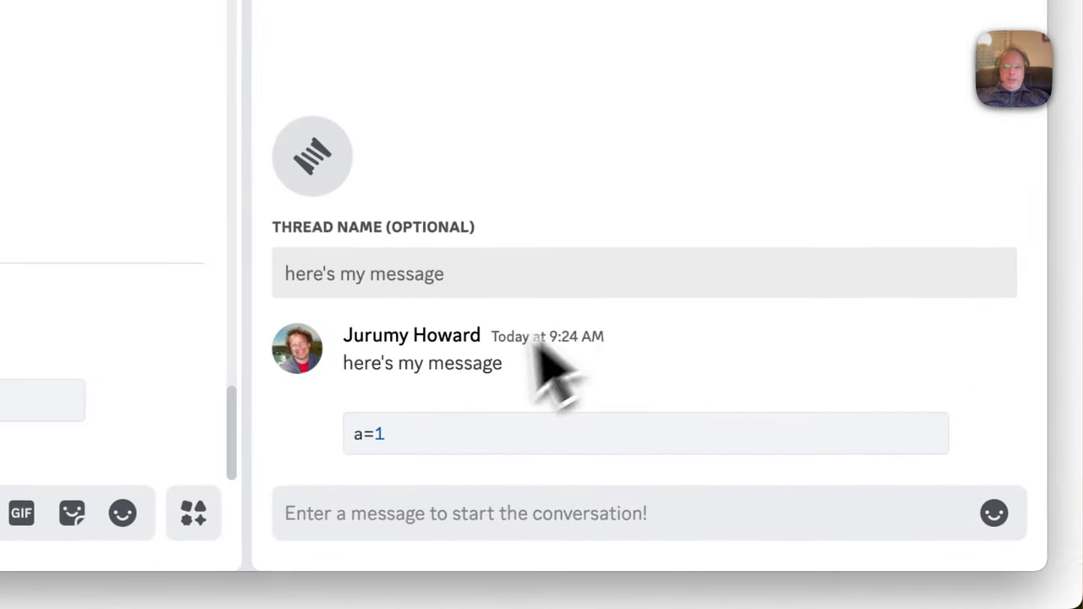
{"action": "left_click", "coordinate": [618, 269]}
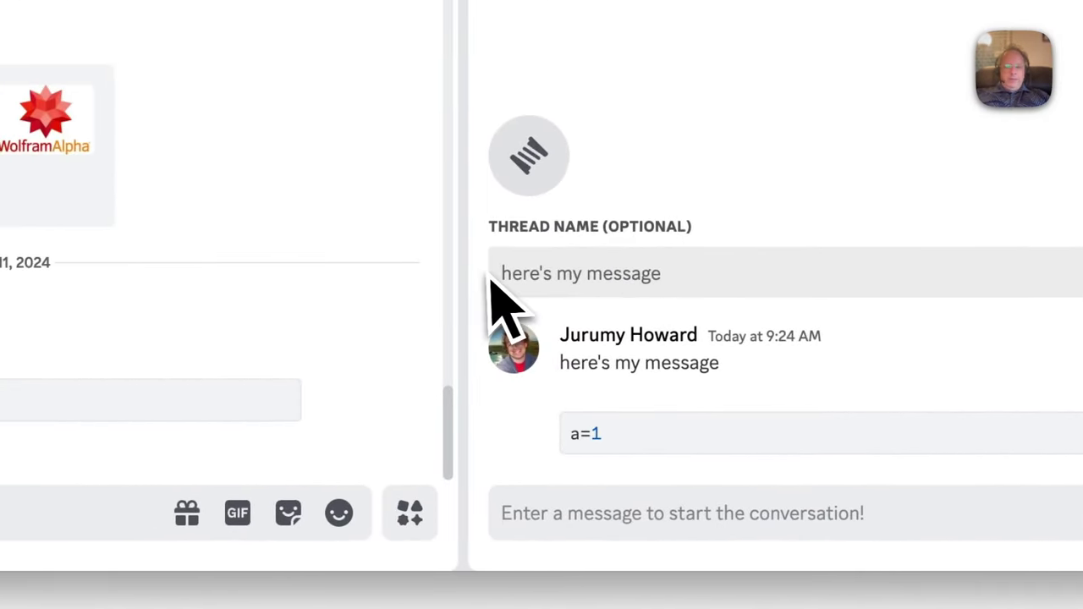
{"action": "type", "text": "talking about python"}
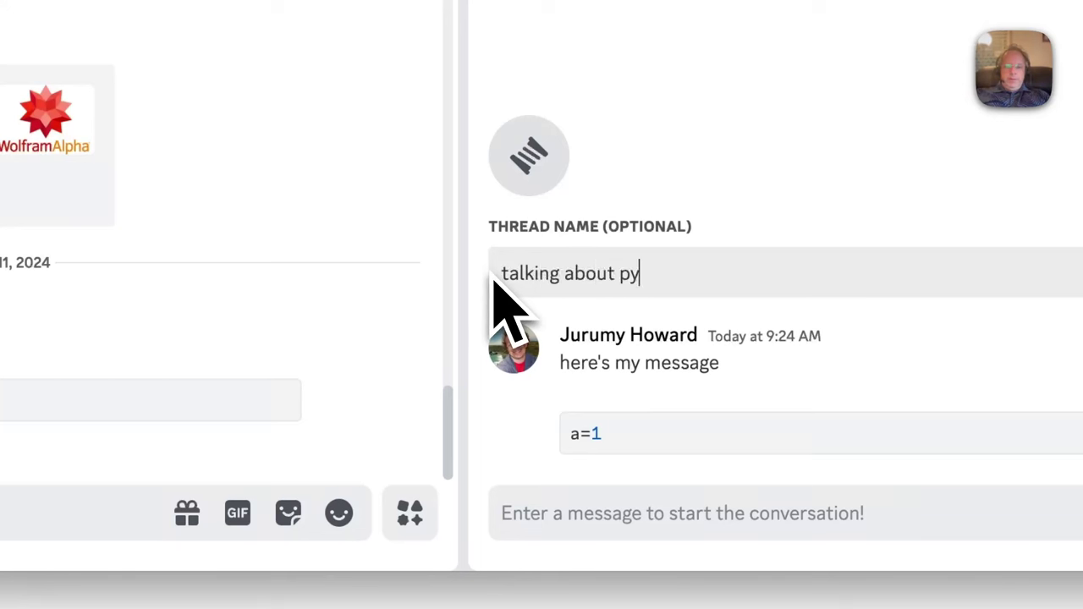
{"action": "left_click", "coordinate": [595, 514]}
{"action": "type", "text": "just a test"}
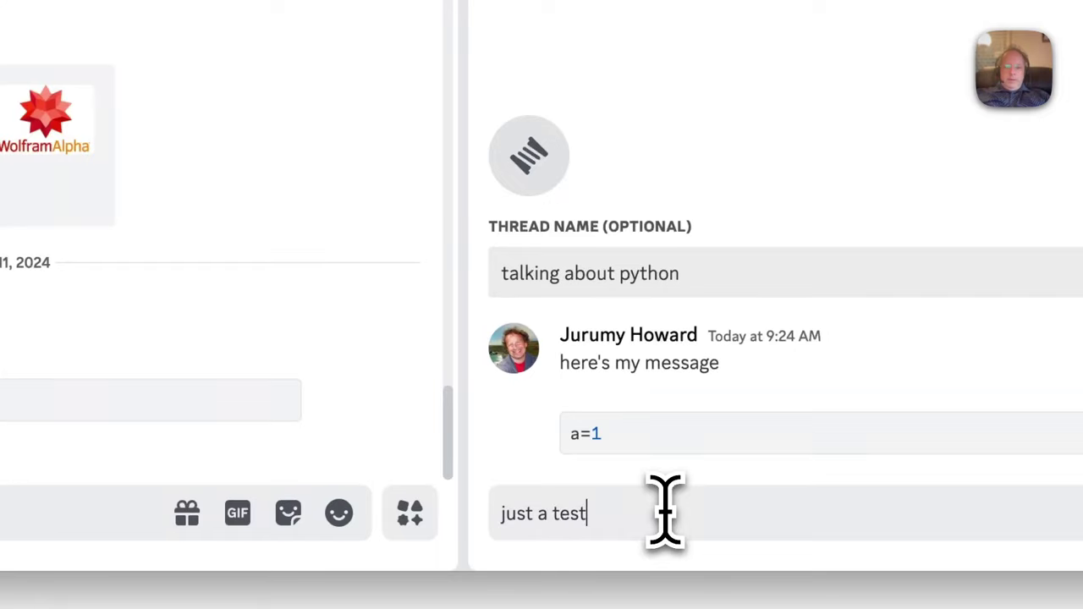
{"action": "key", "text": "Return"}
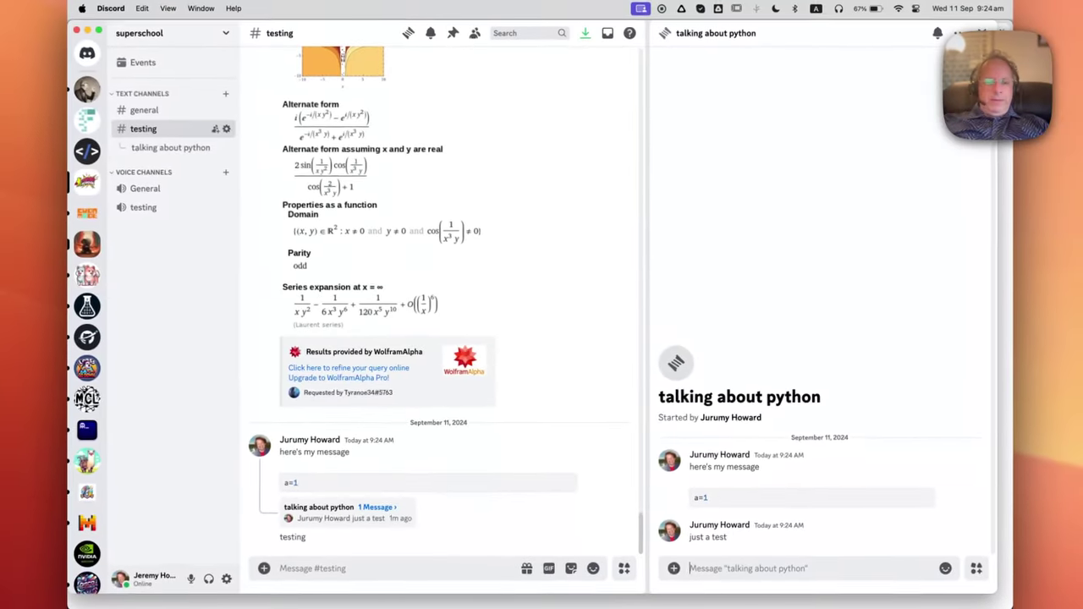
{"action": "key", "text": "Escape"}
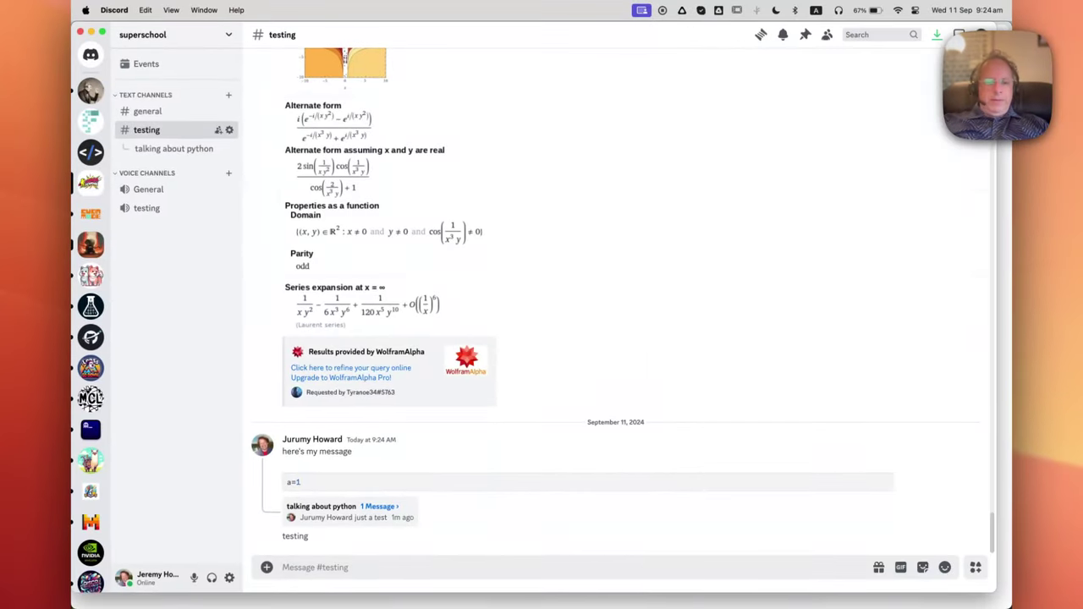